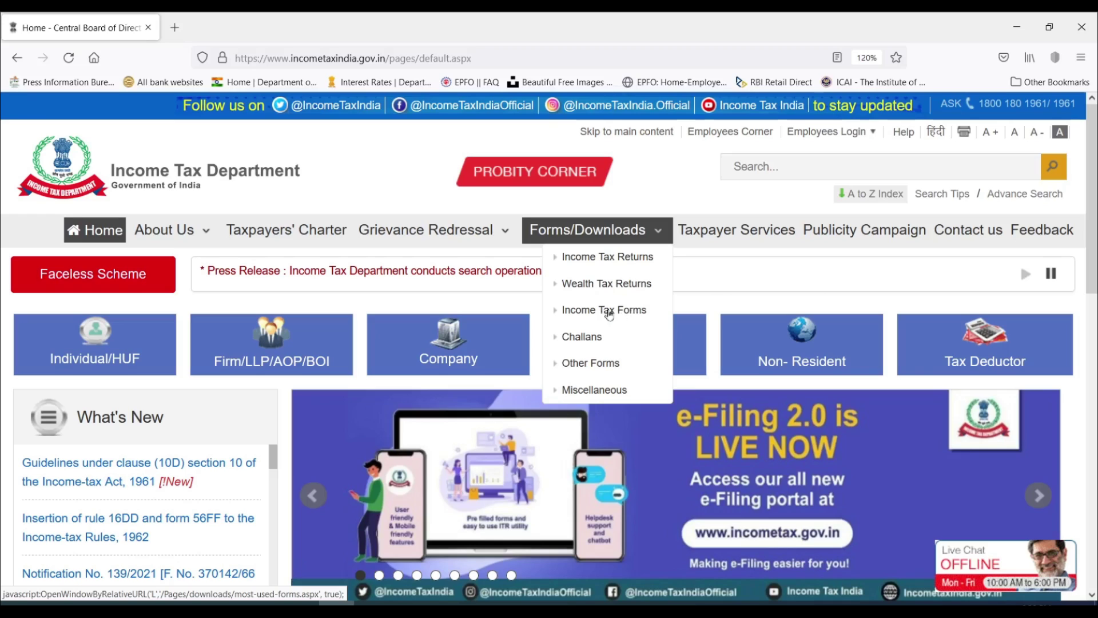
Step: Go to the Income Tax Forms downloads page and scroll down to Form No. 15G
click(626, 316)
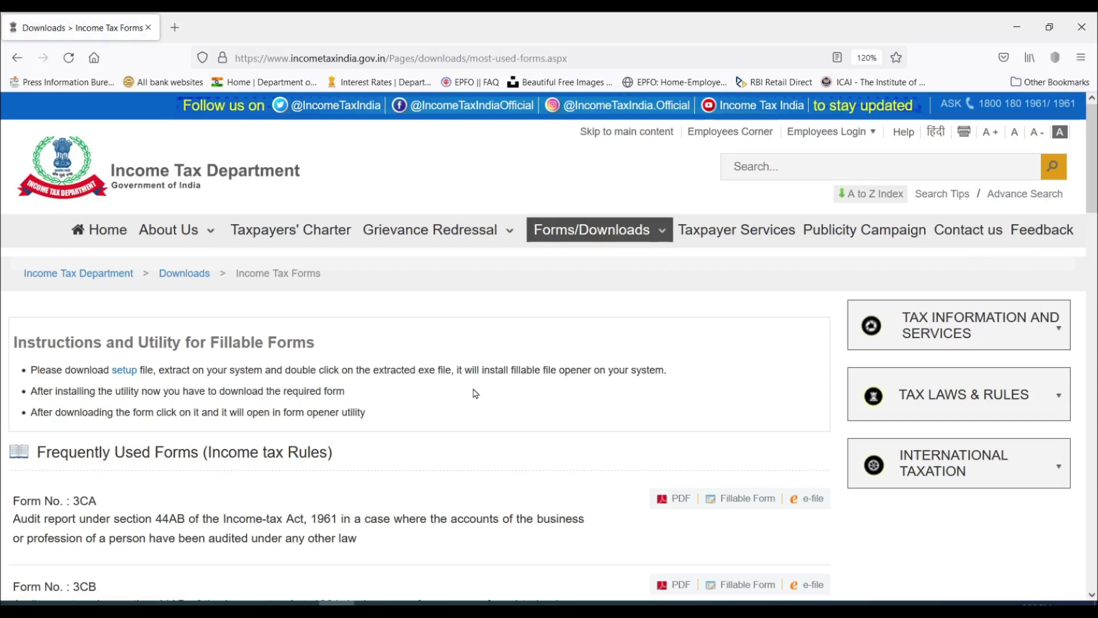
scroll(458, 369, down, 3)
scroll(458, 368, down, 9)
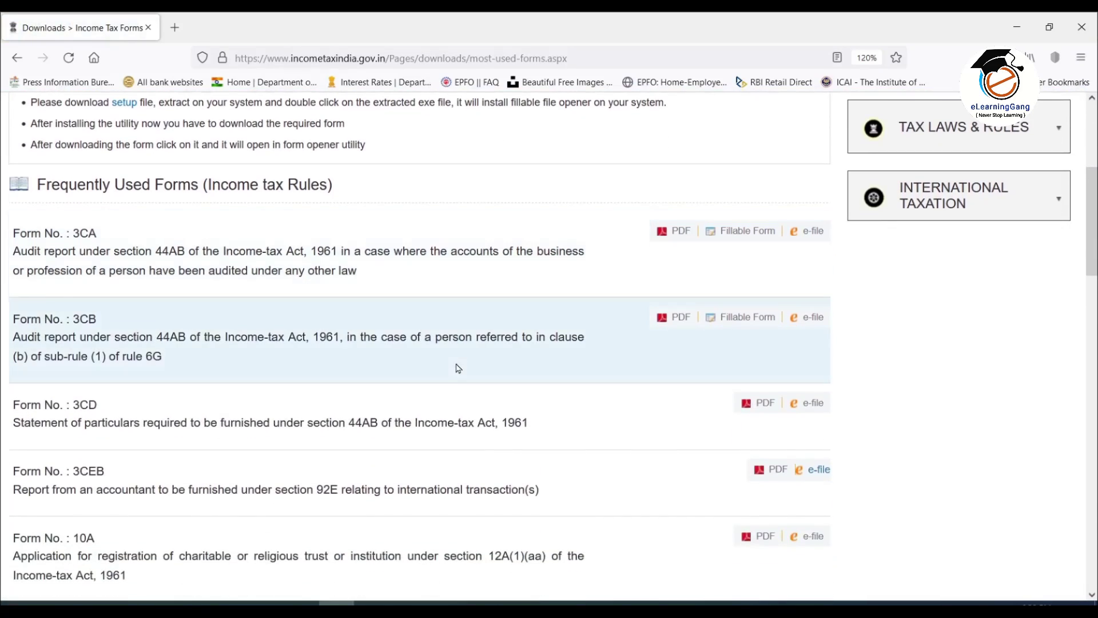
scroll(458, 365, down, 3)
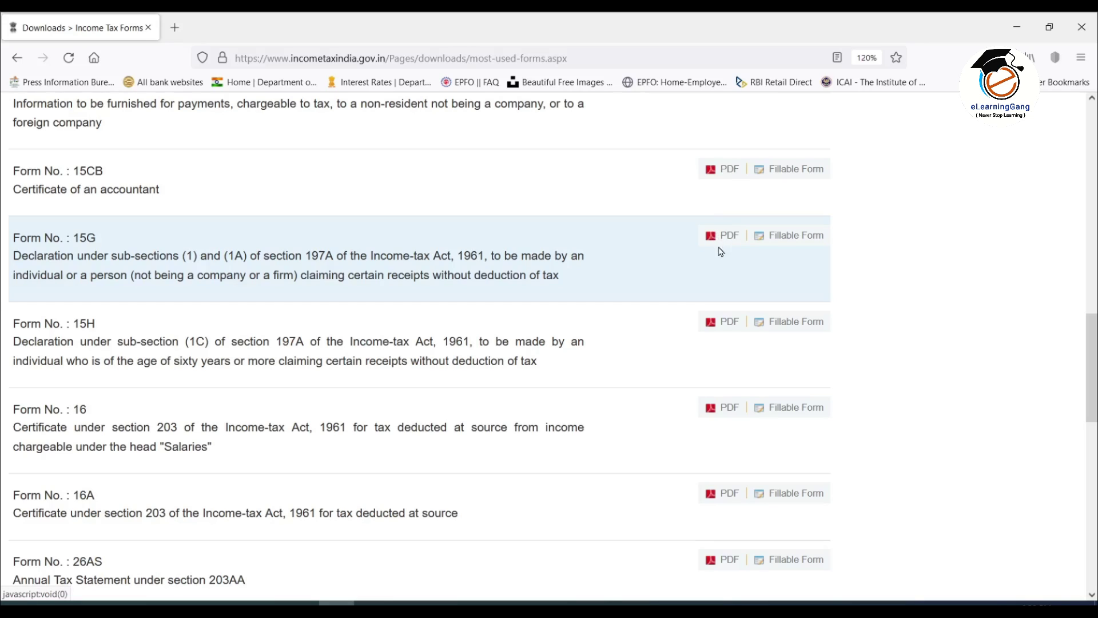
Step: Download Form 15G's fillable version, saving ITRFORM15G.tx (14.4 KB) through Firefox's Save File option
click(796, 236)
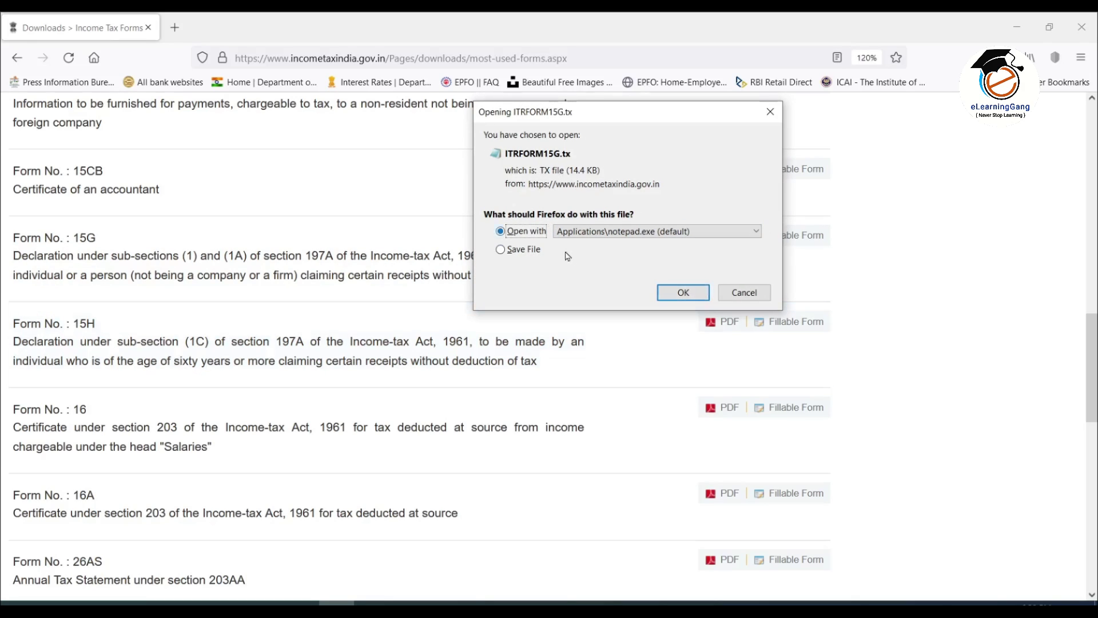
click(501, 250)
click(696, 295)
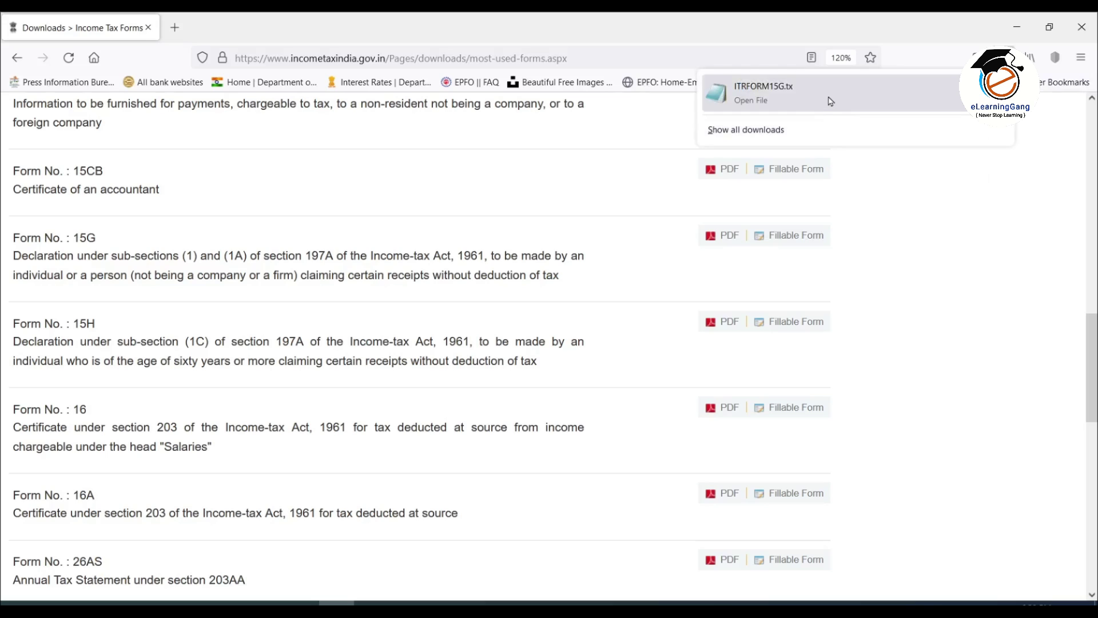
click(906, 245)
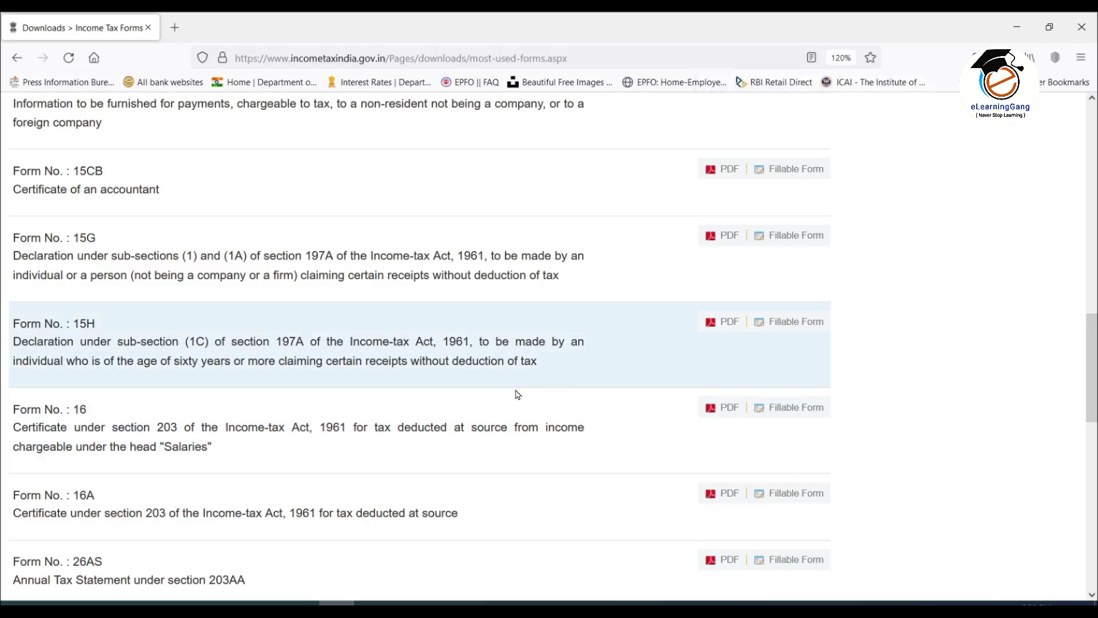
Step: Scroll back to the top and save the fillable form opener installer as setup(2).exe
scroll(516, 394, down, 3)
scroll(518, 395, up, 15)
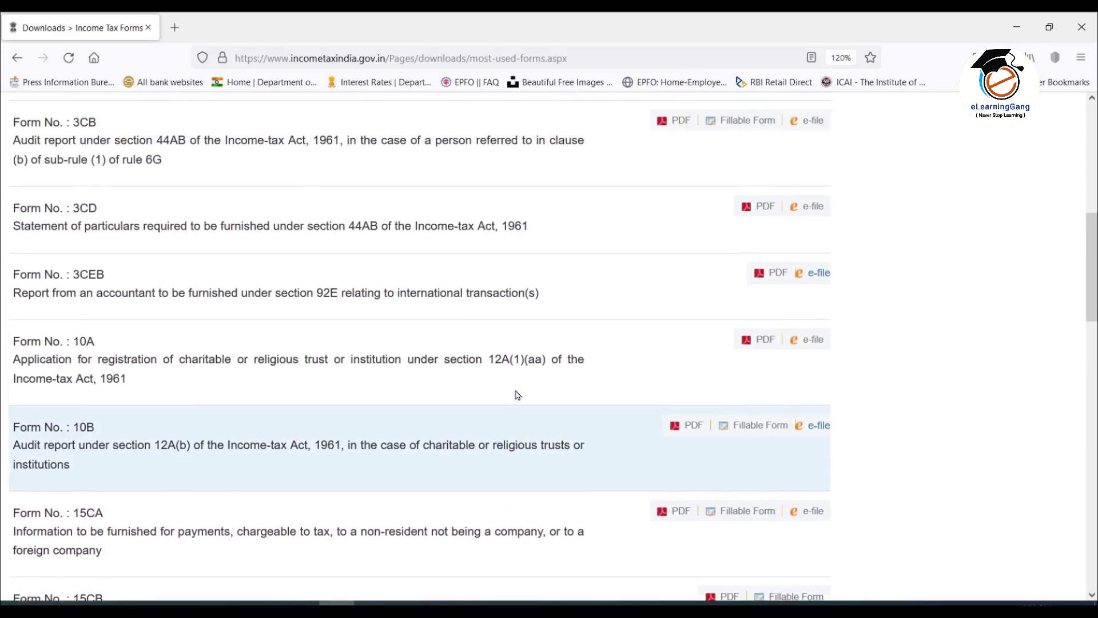
scroll(517, 395, up, 4)
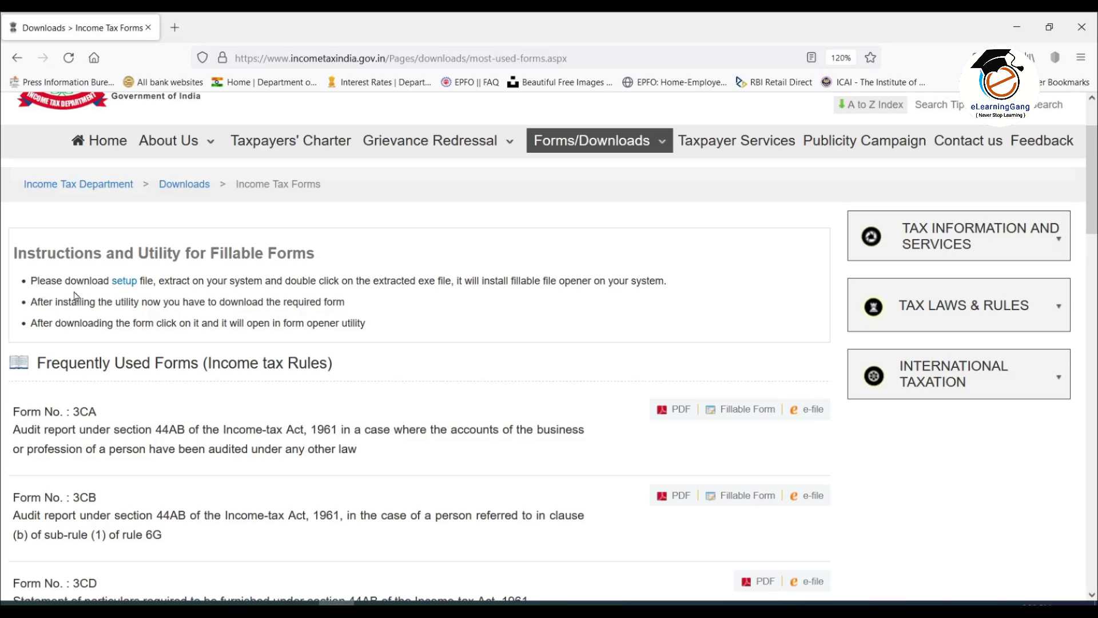
click(125, 286)
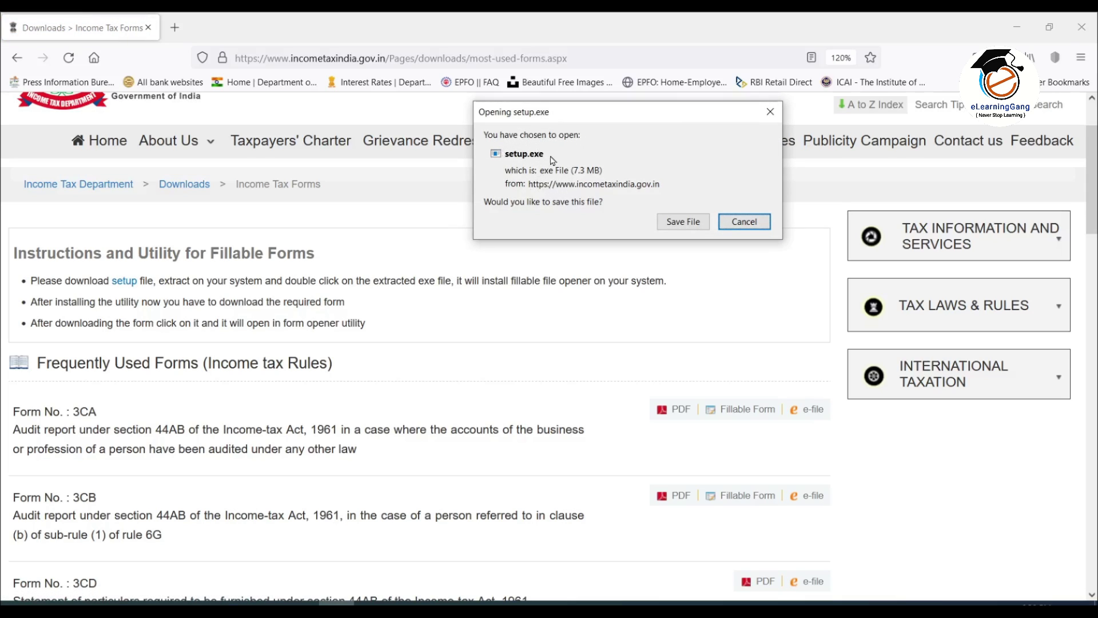
click(684, 222)
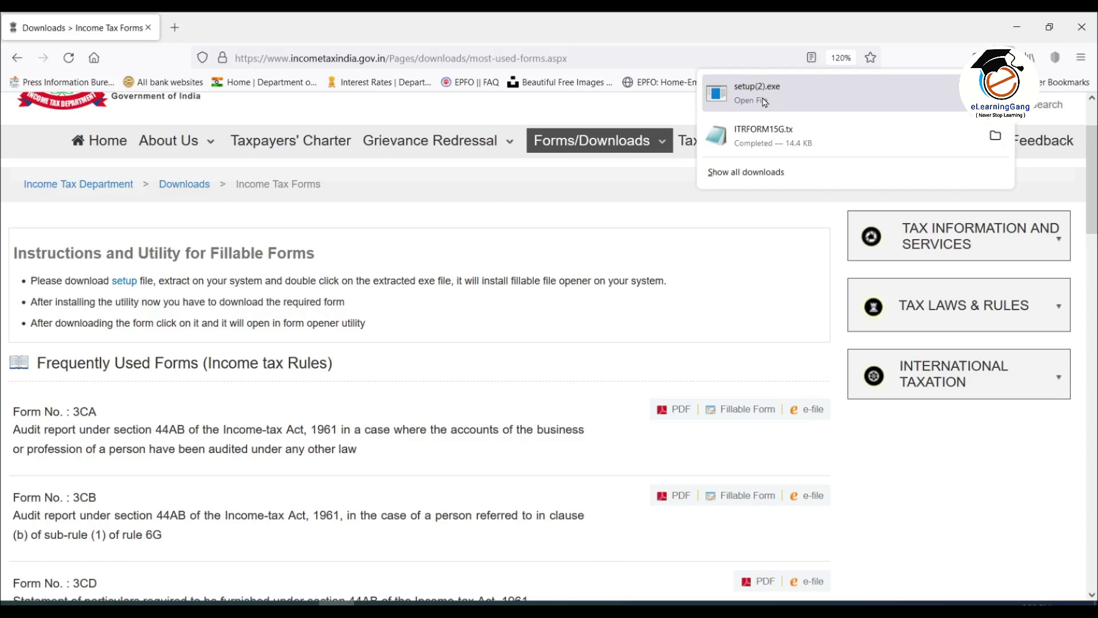
Step: Run the setup(2).exe installer, then launch Form Opener Income Tax from its desktop shortcut
click(763, 102)
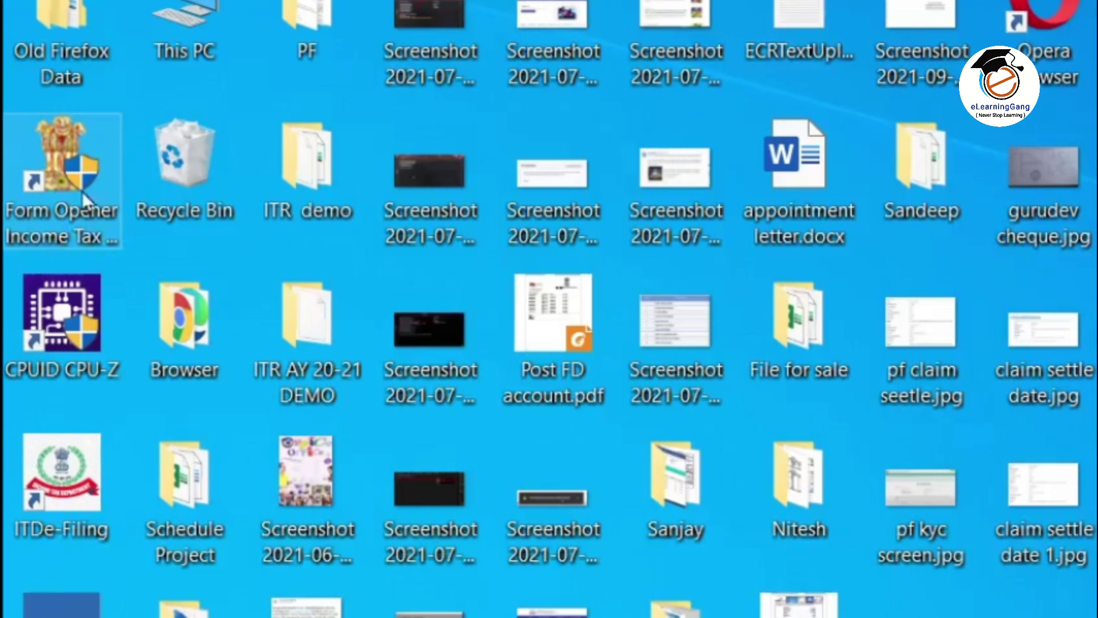
double_click(59, 156)
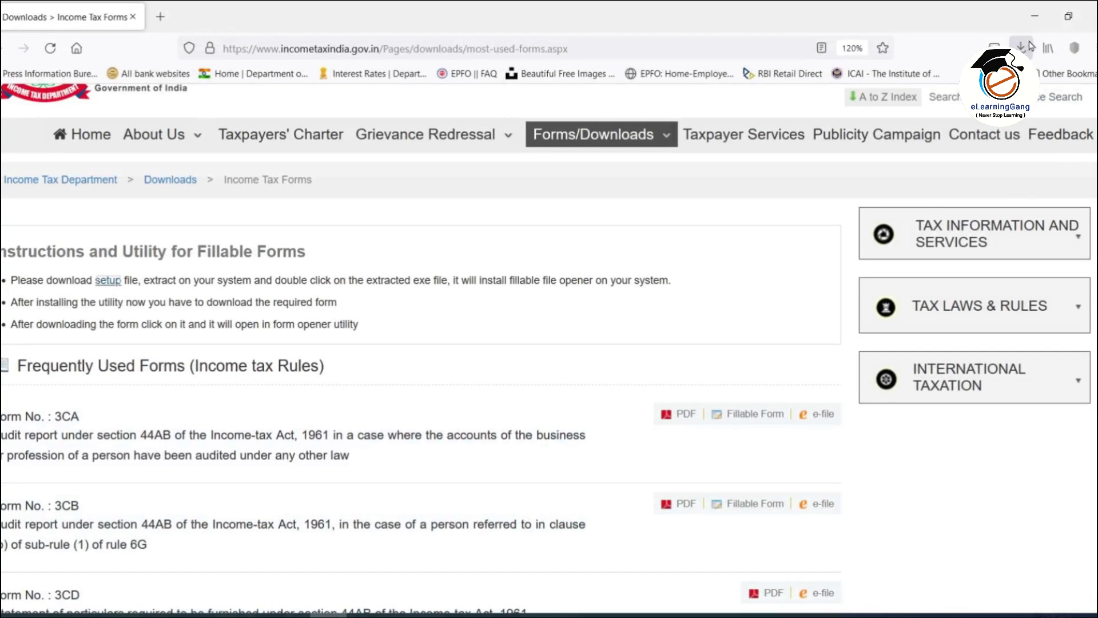
Step: Load ITRFORM15G.tx from the Downloads folder into Form Opener, showing the blank Form No. 15G
click(1021, 48)
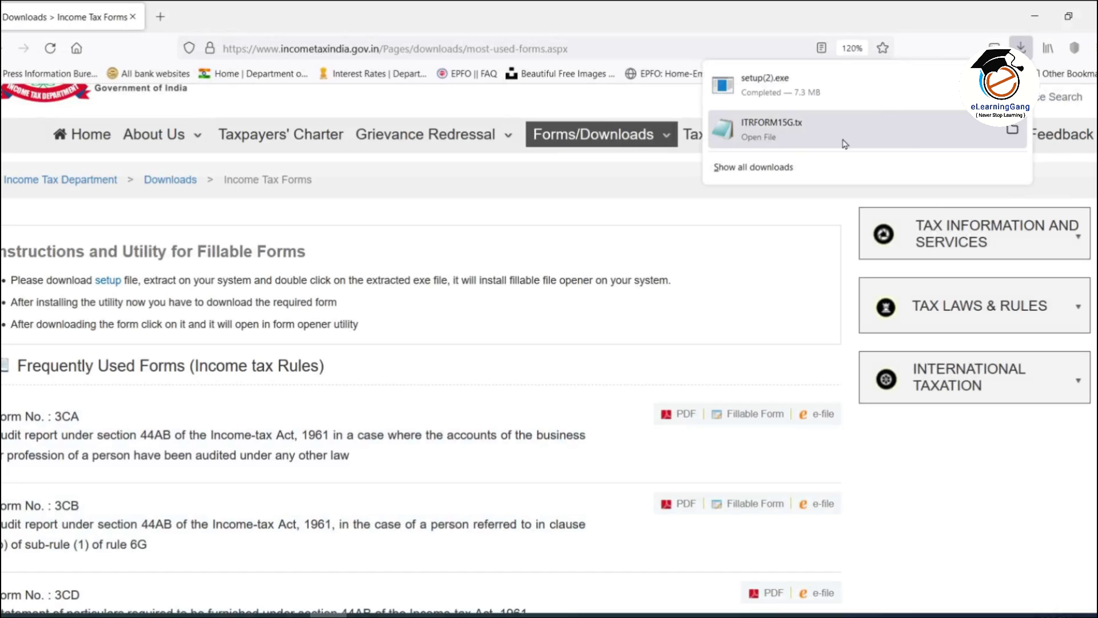
click(783, 134)
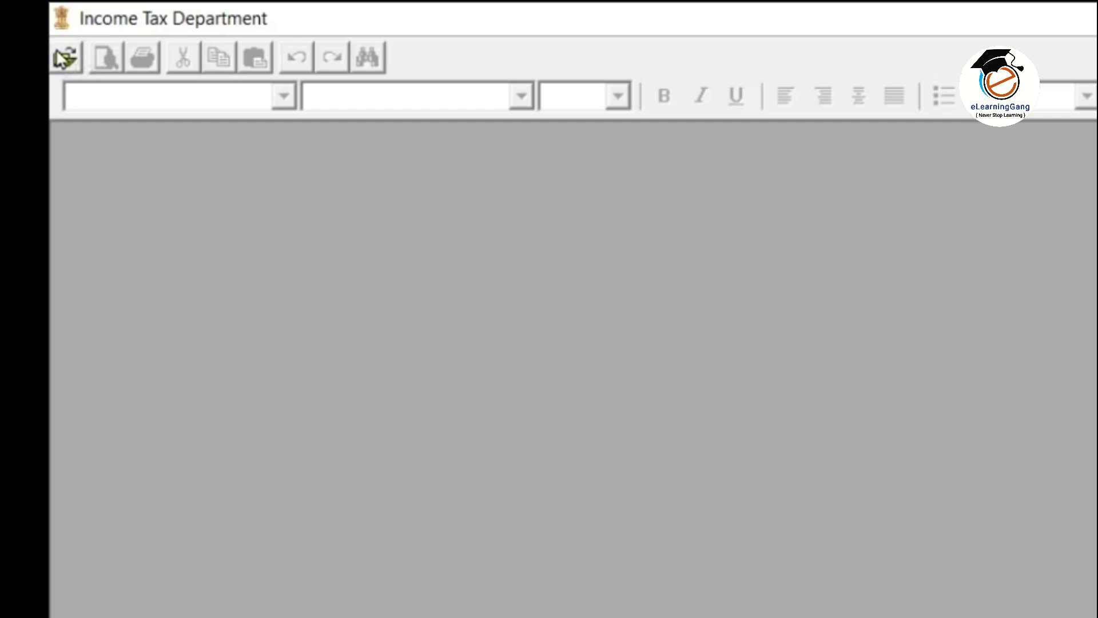
click(64, 62)
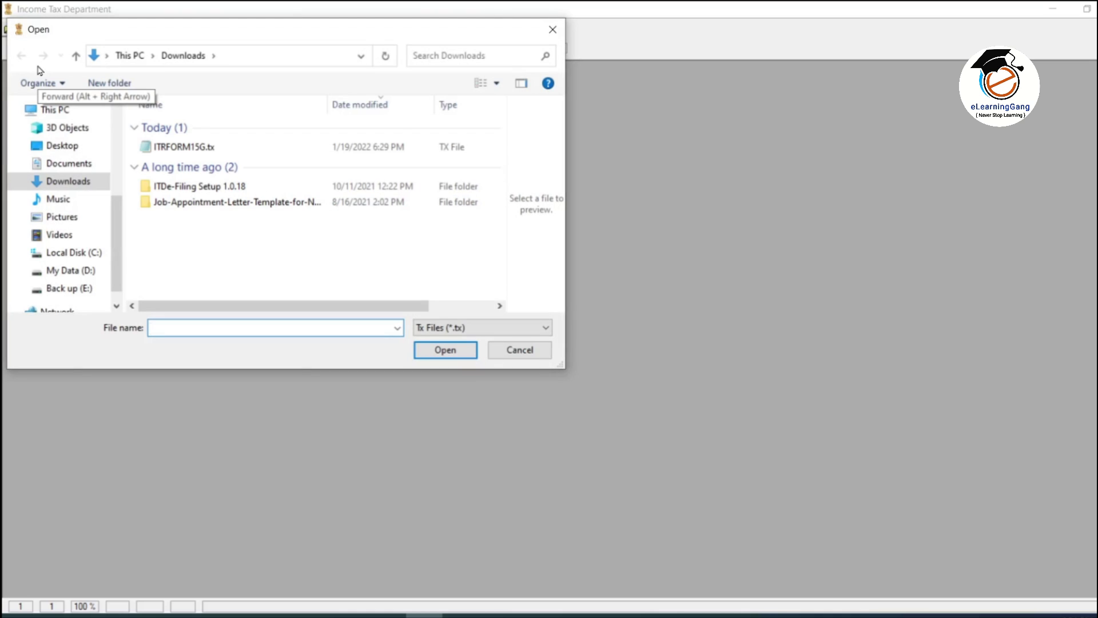
click(185, 148)
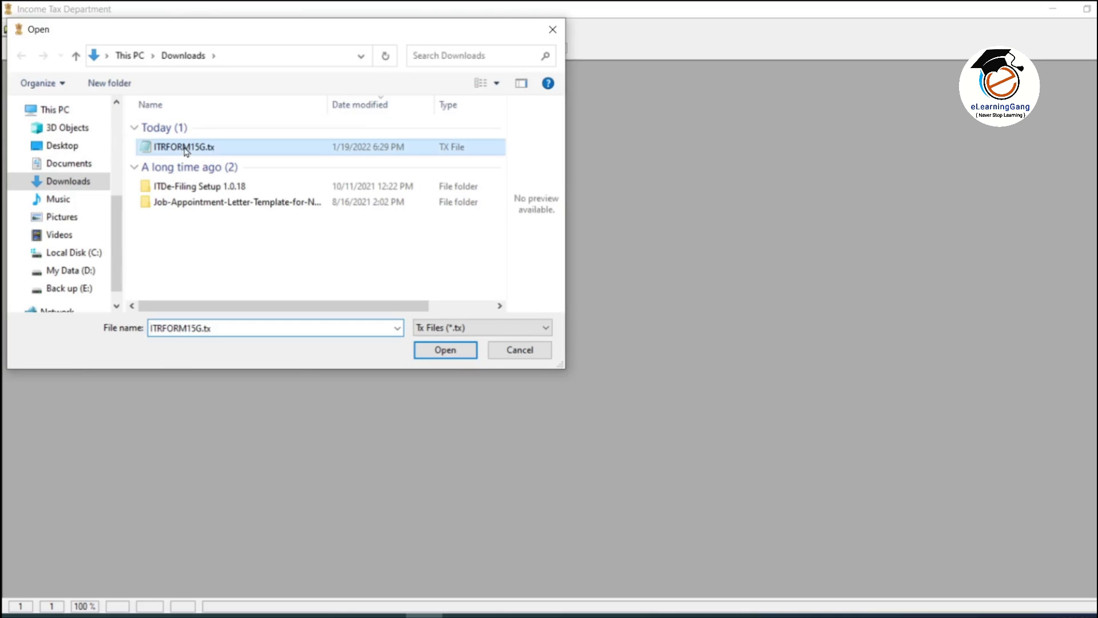
click(440, 351)
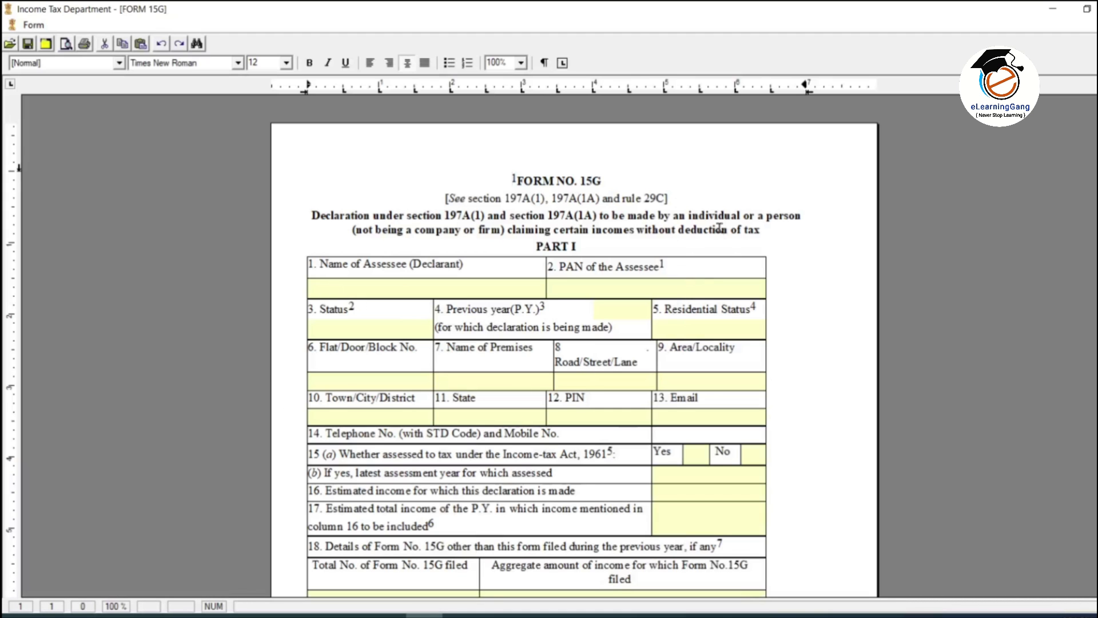
drag(513, 180, 612, 181)
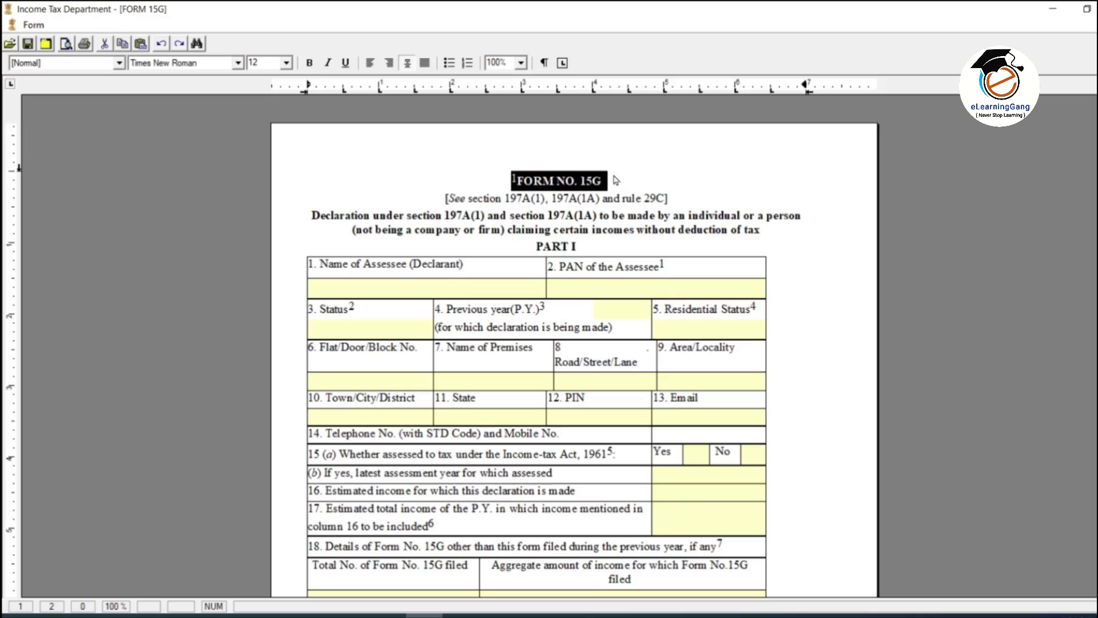
click(626, 183)
click(522, 63)
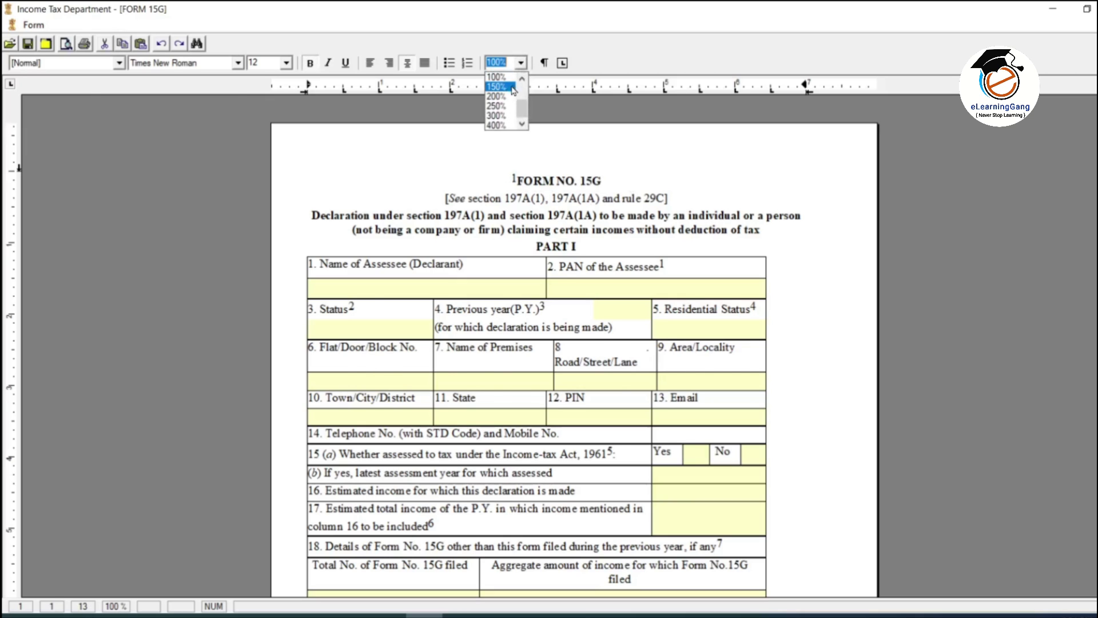
click(511, 96)
scroll(691, 289, down, 3)
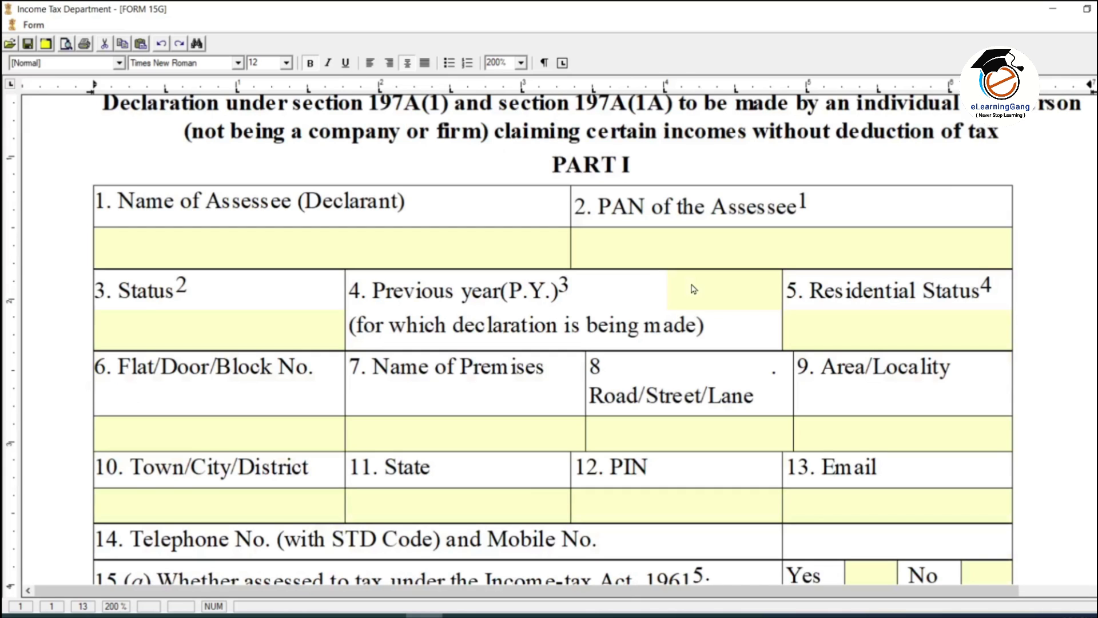
click(149, 247)
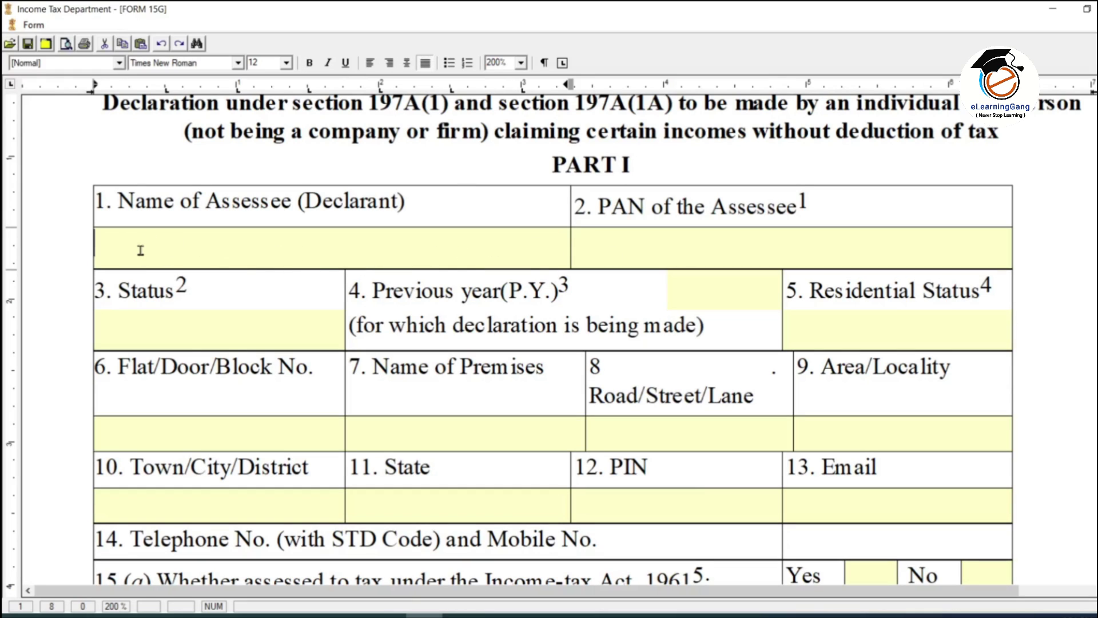
text(Sample)
click(695, 253)
text(CMMMMMMM)
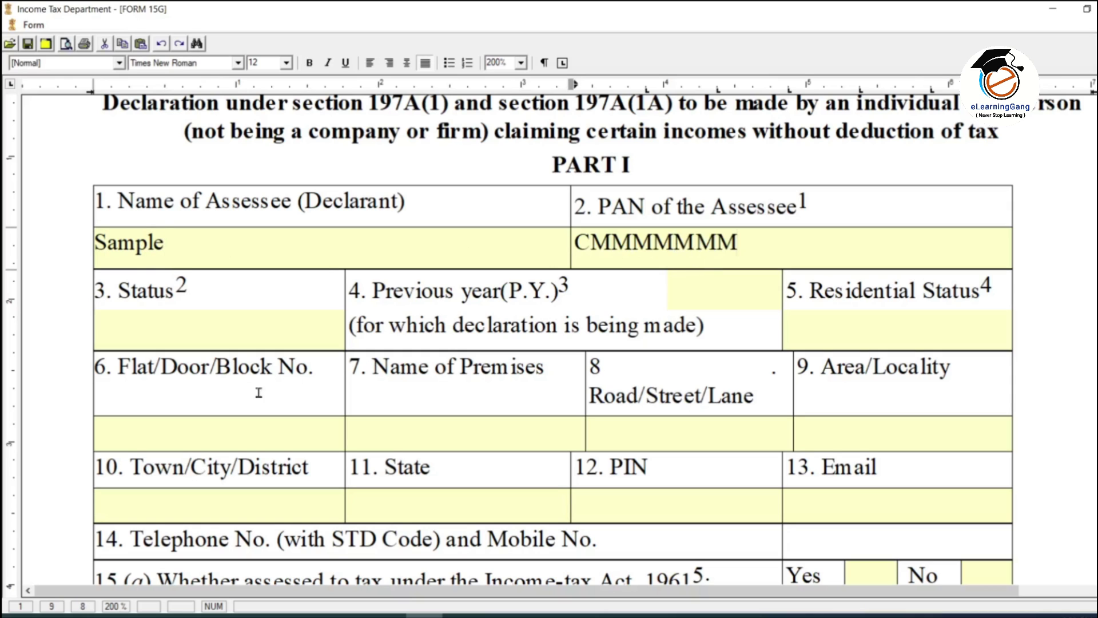
click(246, 338)
scroll(443, 319, down, 2)
scroll(443, 318, down, 2)
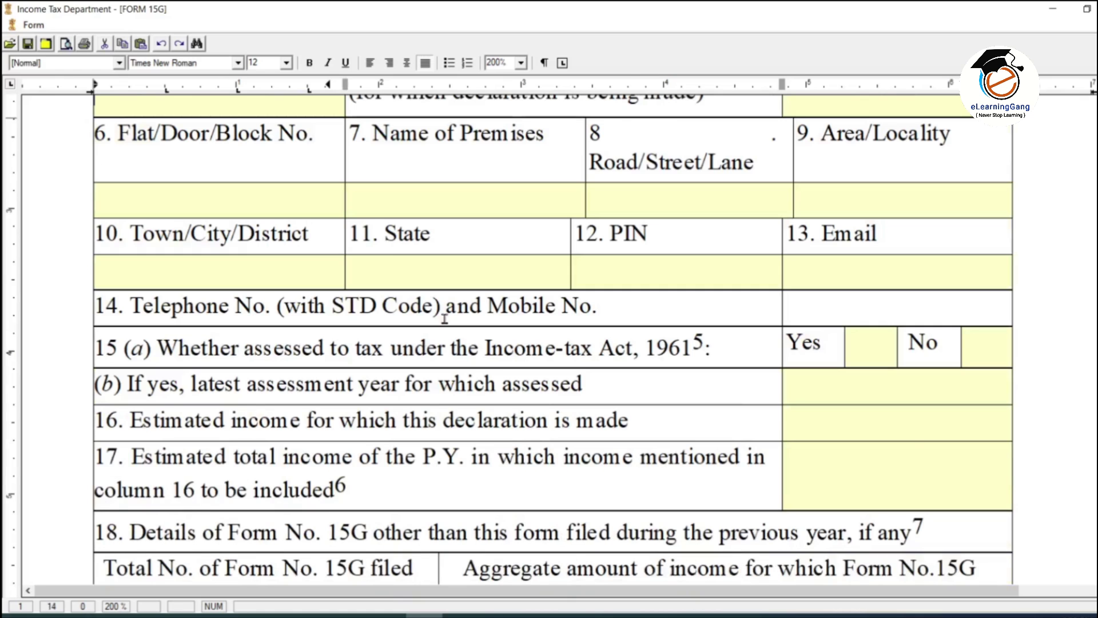
scroll(448, 318, down, 2)
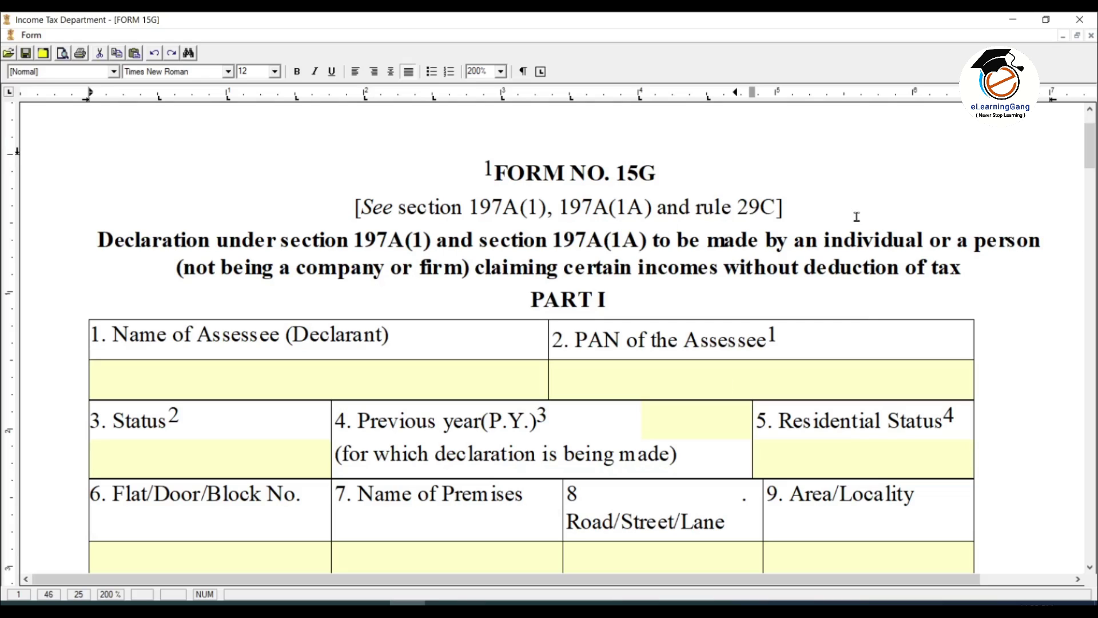
click(540, 304)
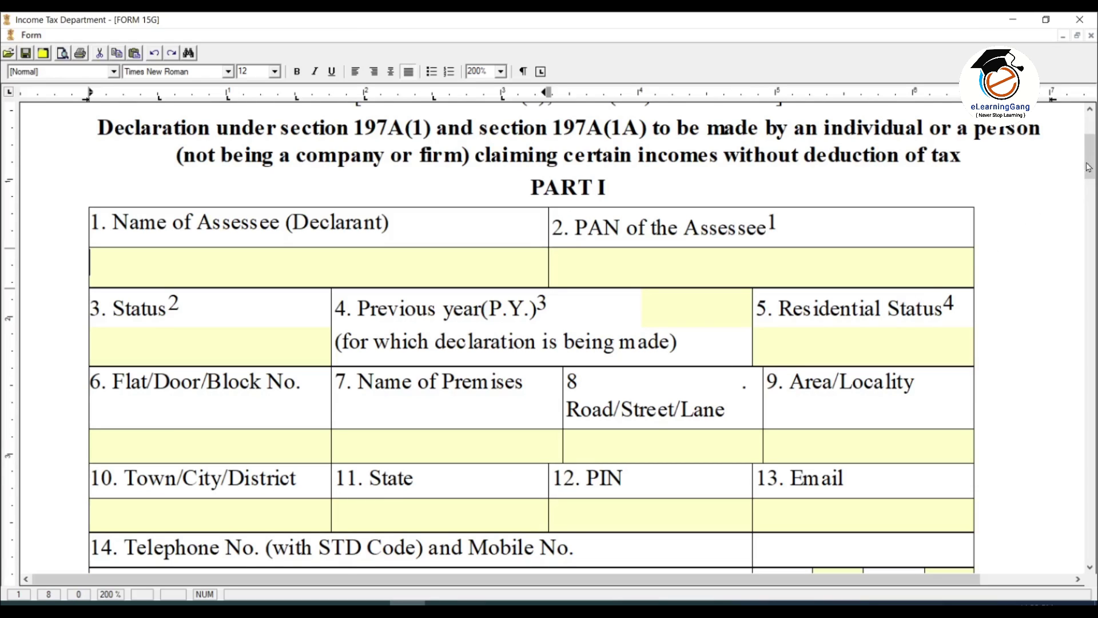
mouse_move(1089, 167)
mouse_down()
mouse_move(1093, 229)
mouse_move(1094, 185)
mouse_up()
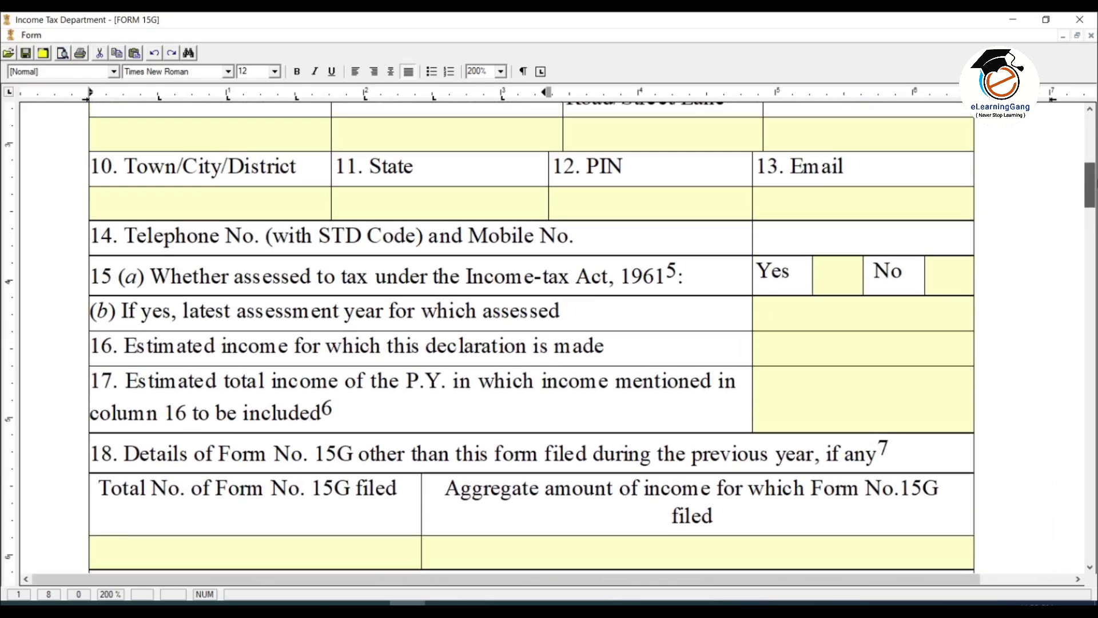
click(832, 241)
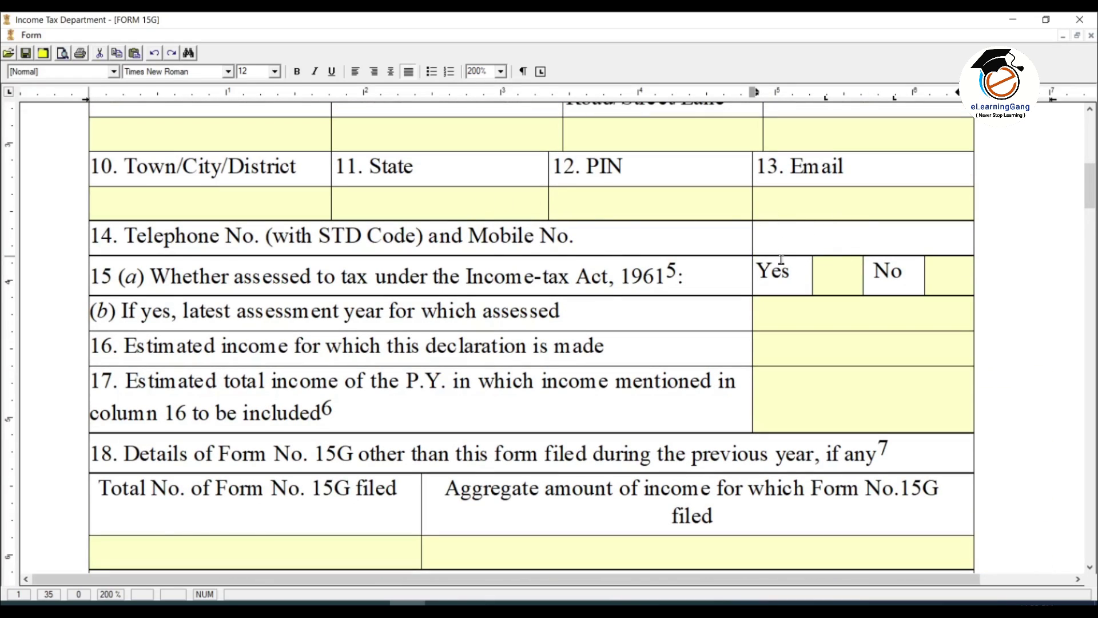
drag(1092, 190, 1093, 235)
click(774, 299)
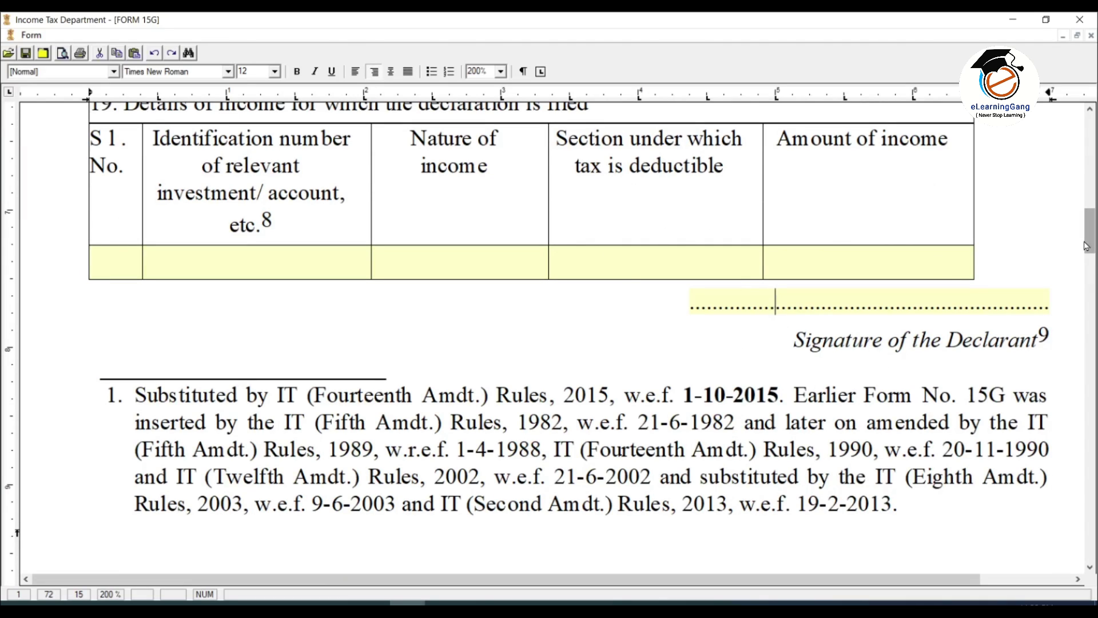
drag(1091, 241, 1091, 170)
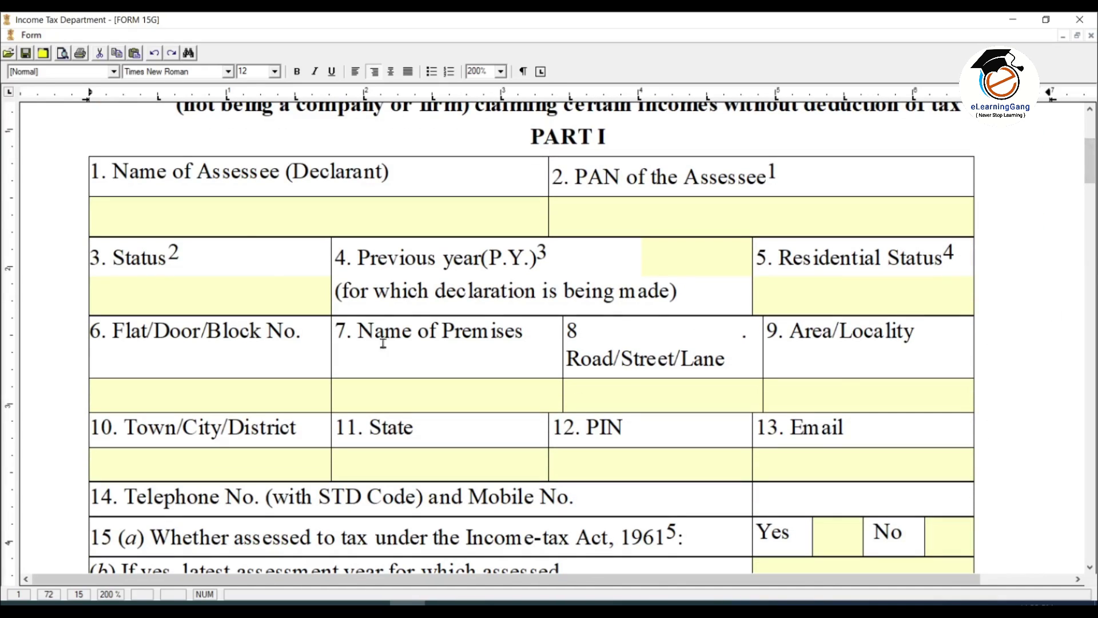
click(257, 222)
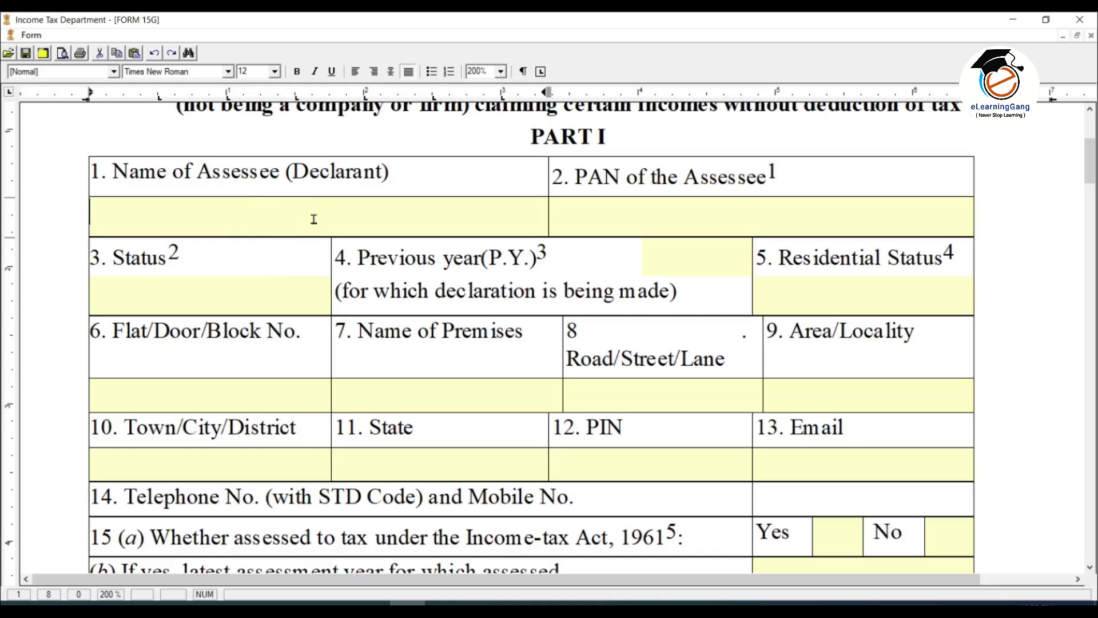
Step: After moving past the PAN field, set the Status field to Individual
click(663, 225)
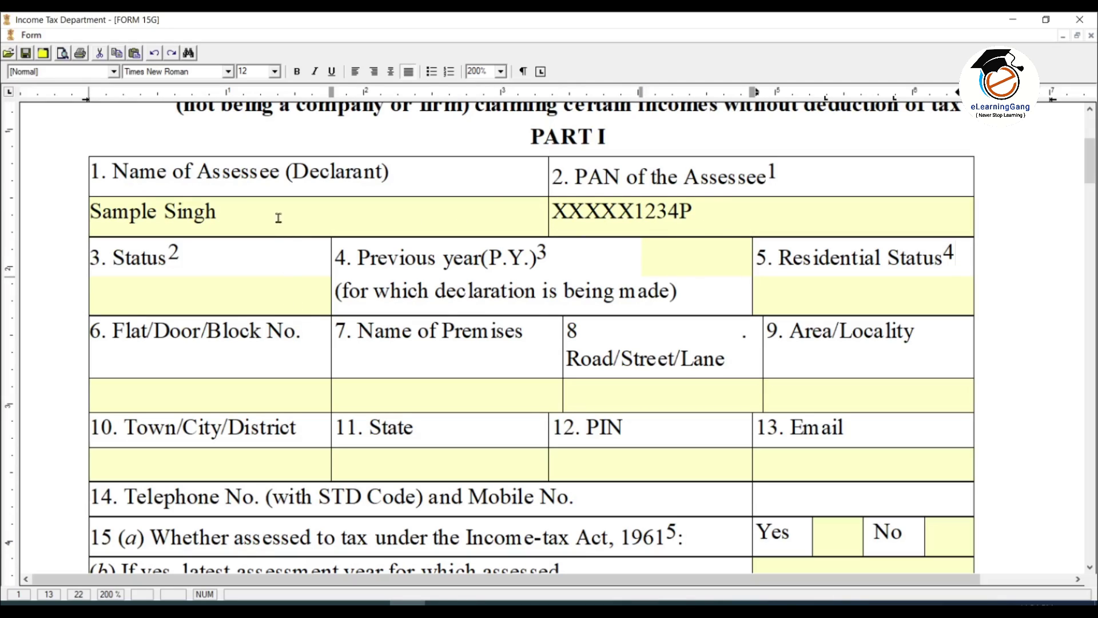
click(146, 297)
text(Individual)
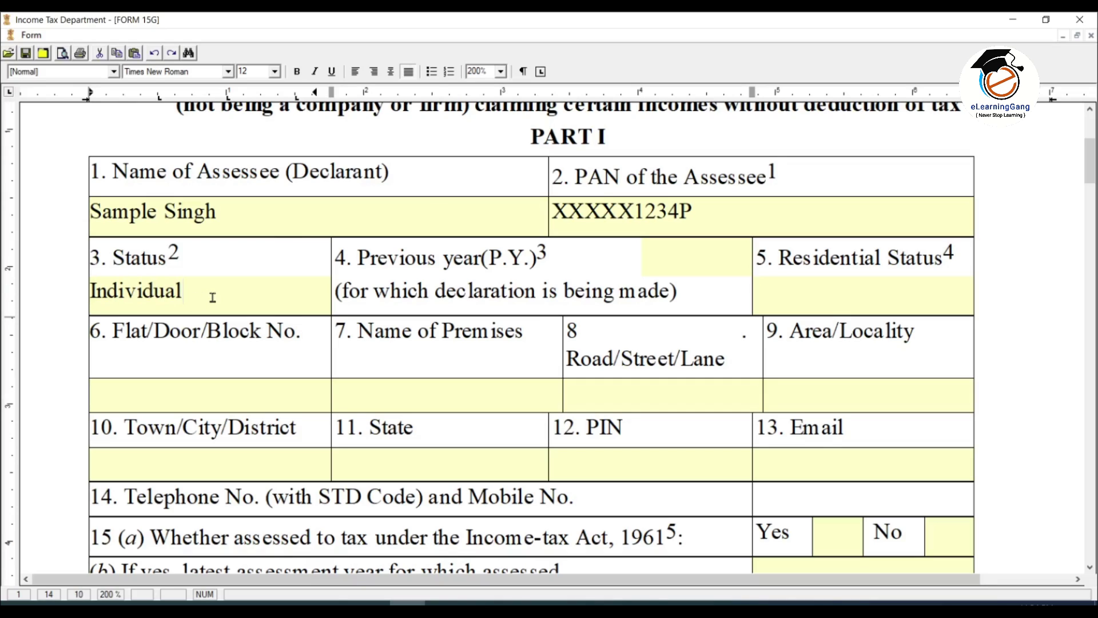
Step: Enter the previous year, correcting the mistyped 2021-22 to 2022-23
click(669, 260)
text(2021-22)
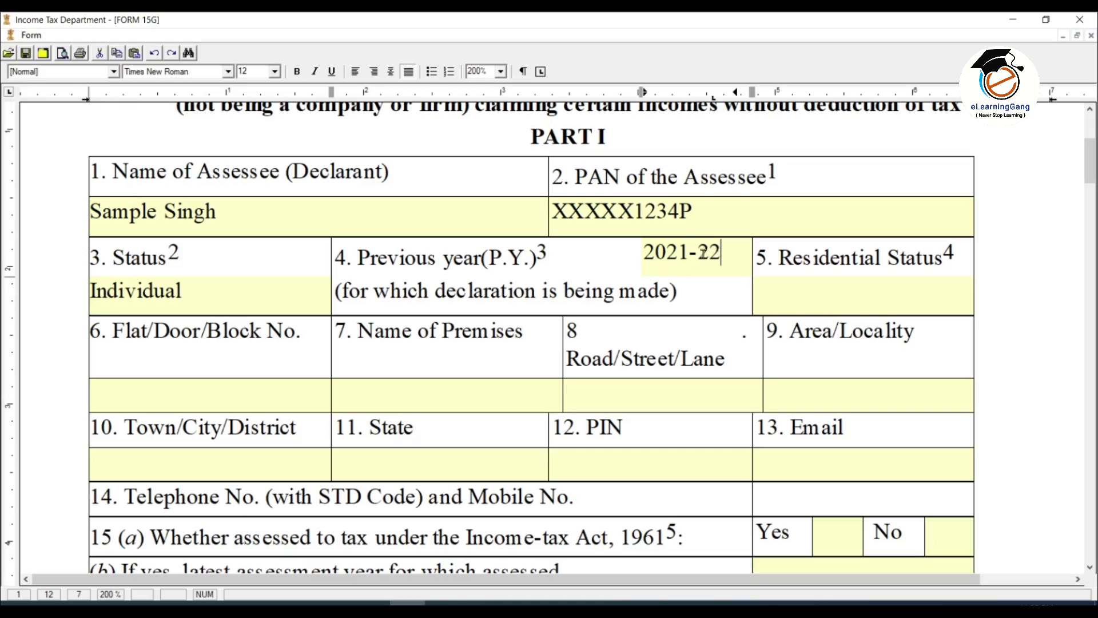
click(679, 255)
key(Delete)
text(2)
key(Right)
key(Right)
key(Right)
key(BackSpace)
text(3)
Step: Set the Residential Status field to Resident
click(728, 294)
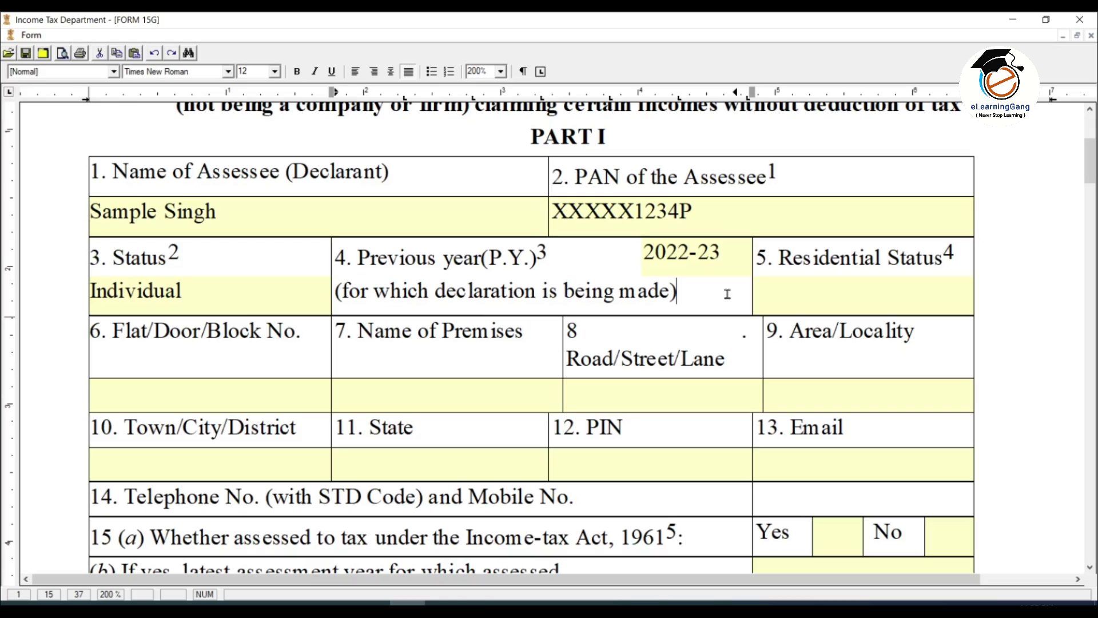
click(839, 299)
text(Resident)
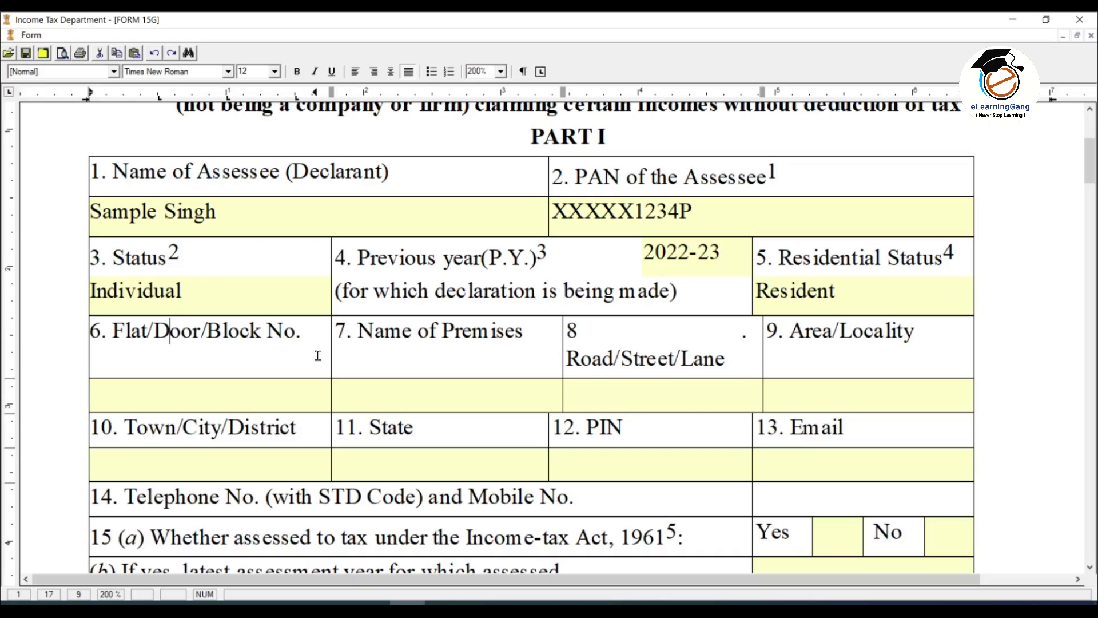
Step: Enter flat 12, premises Demo Bldg and road Example Road in the address fields
click(791, 346)
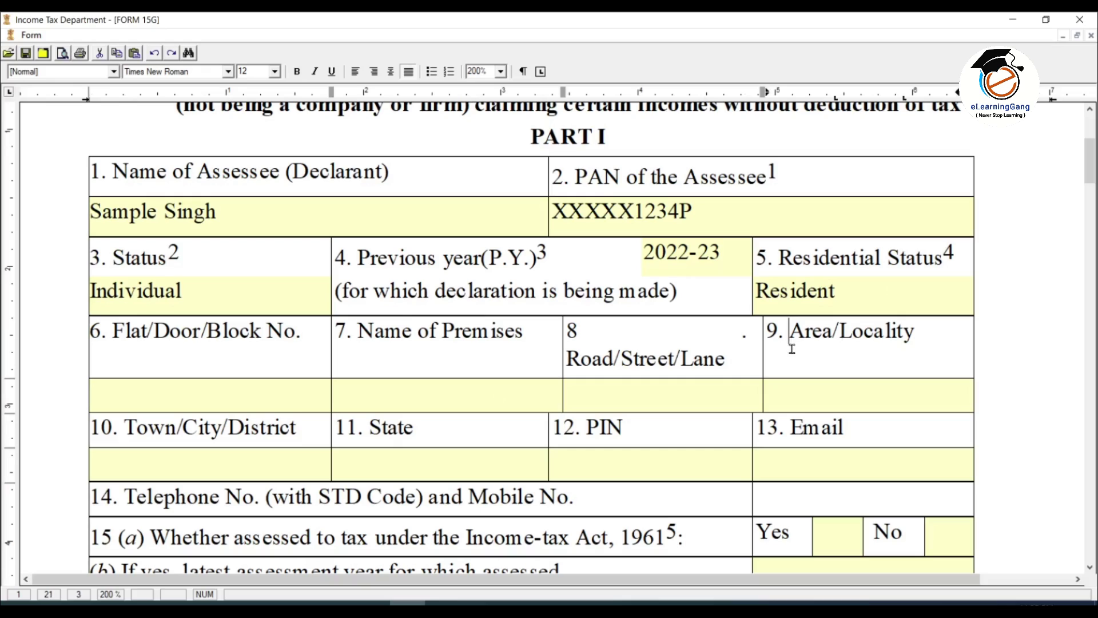
click(253, 428)
click(455, 426)
click(603, 435)
click(273, 391)
text(12)
key(Tab)
text(Demo Bldg)
key(Tab)
text(Example Road)
Step: Enter area Vashi, town Thane, state Maharashtra, PIN 400703, and begin typing the email address
click(863, 404)
text(Vashi)
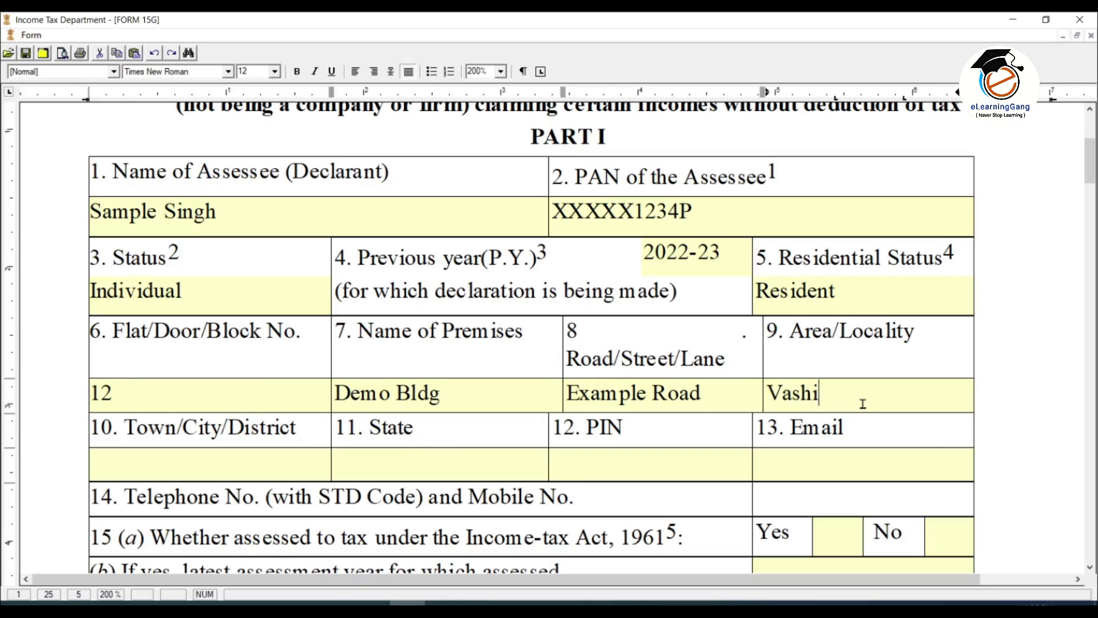
click(232, 461)
text(Thane)
key(Tab)
text(Maharashtra)
key(Tab)
text(400703)
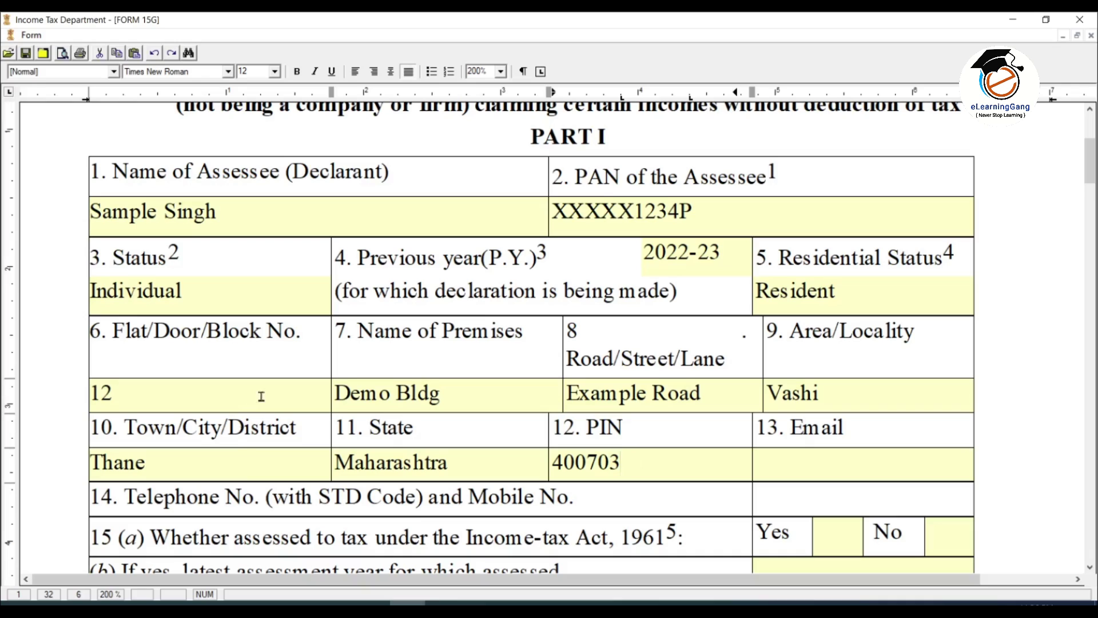
click(821, 466)
text(srconsu)
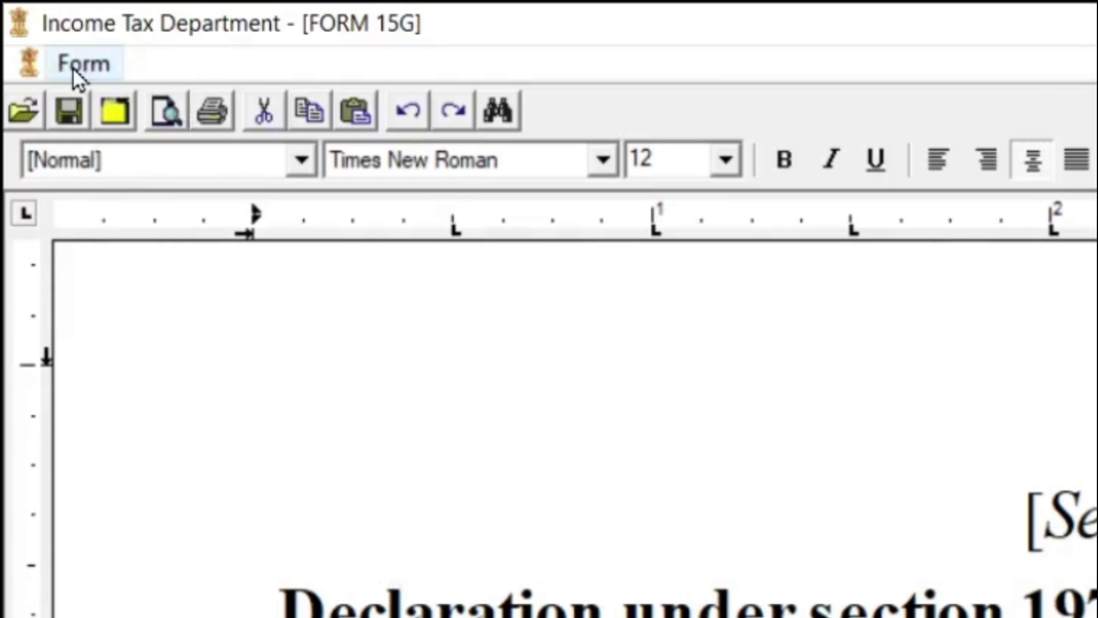
Step: Save the filled form over ITRFORM15G.tx in Downloads using Form > Save, confirming the replacement
click(73, 67)
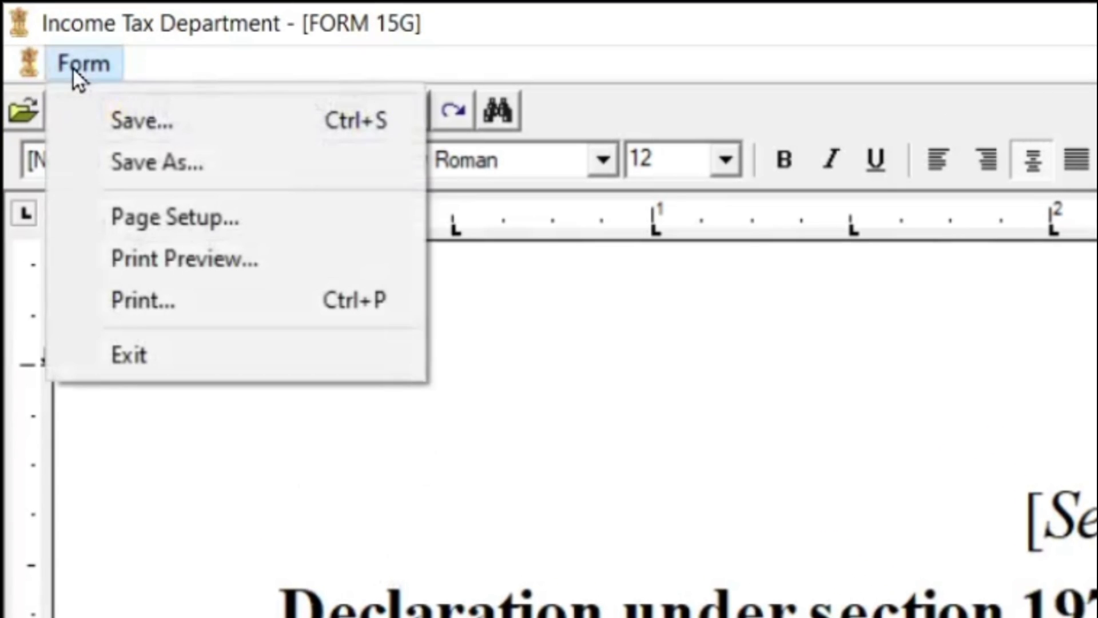
click(187, 130)
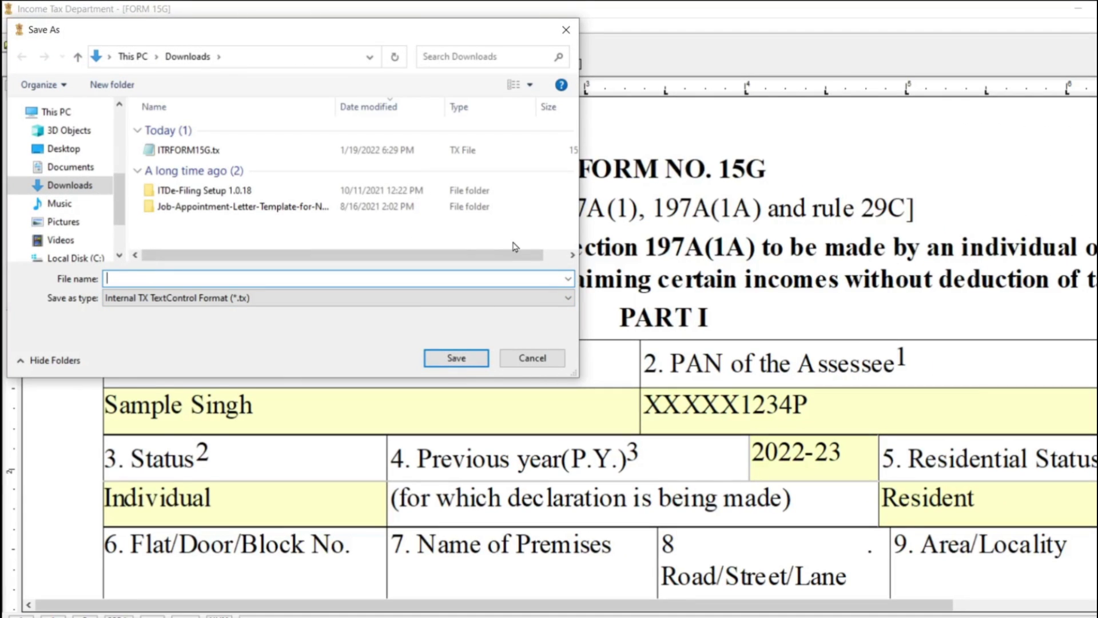
text(Form)
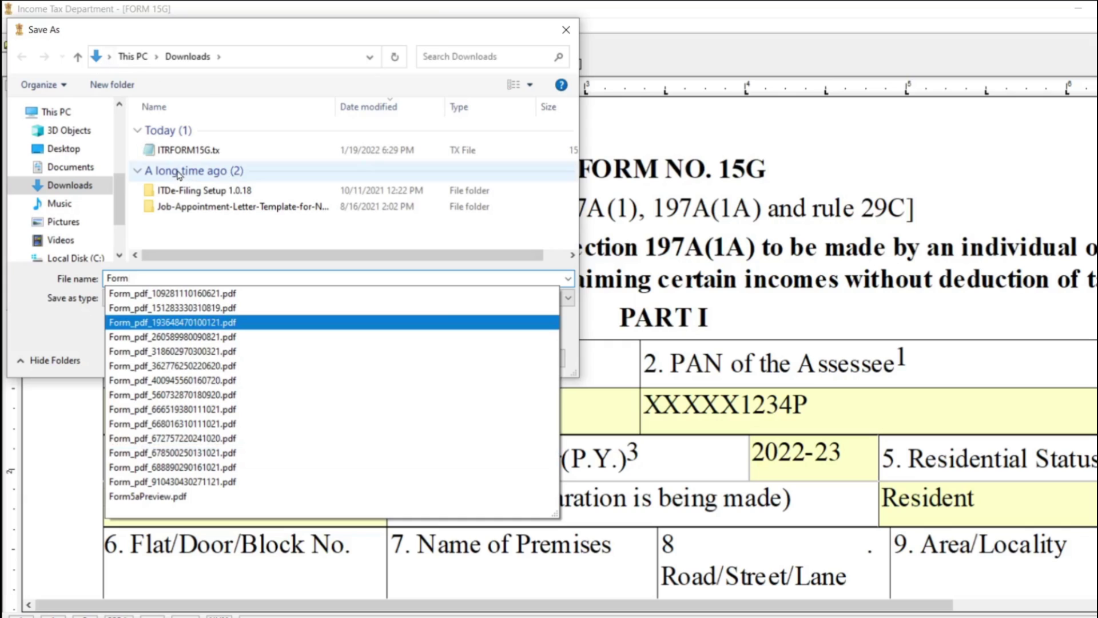
click(186, 155)
click(186, 154)
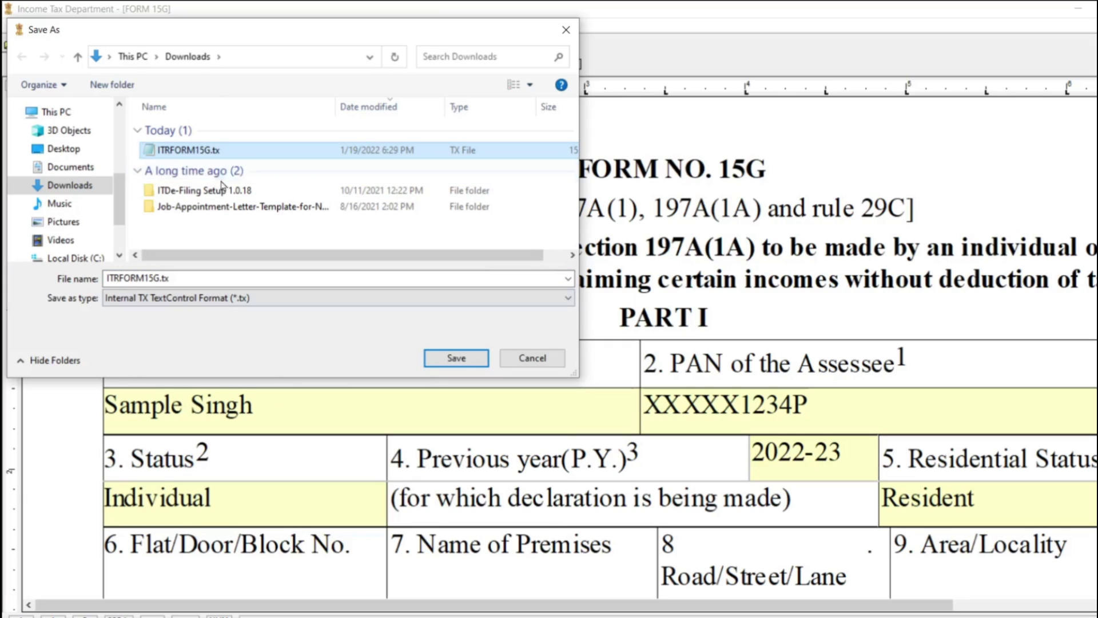
click(180, 280)
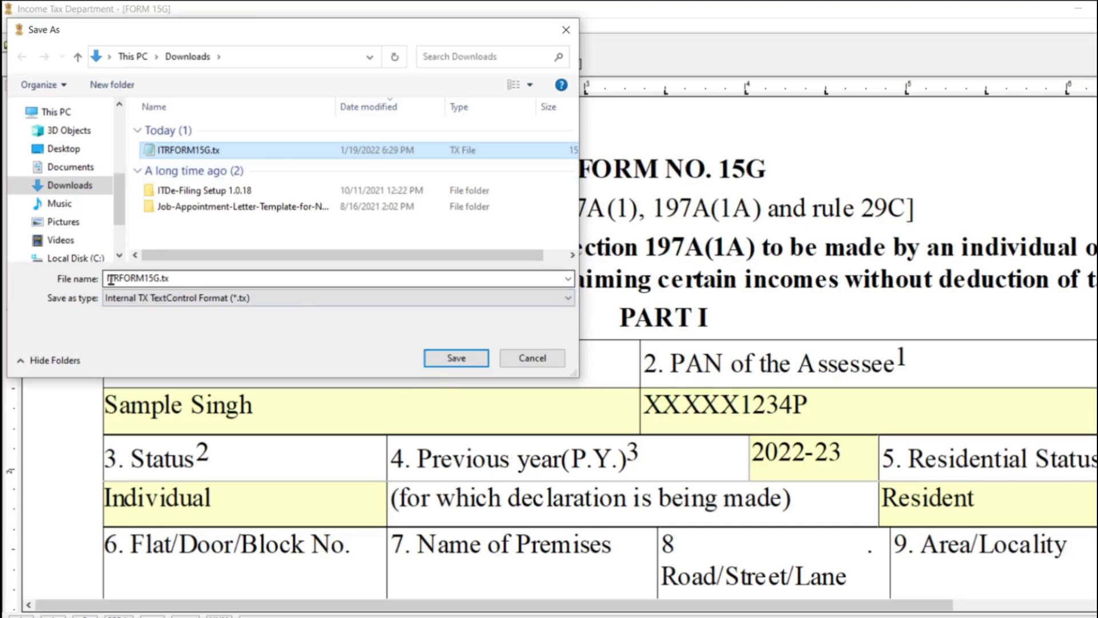
click(456, 359)
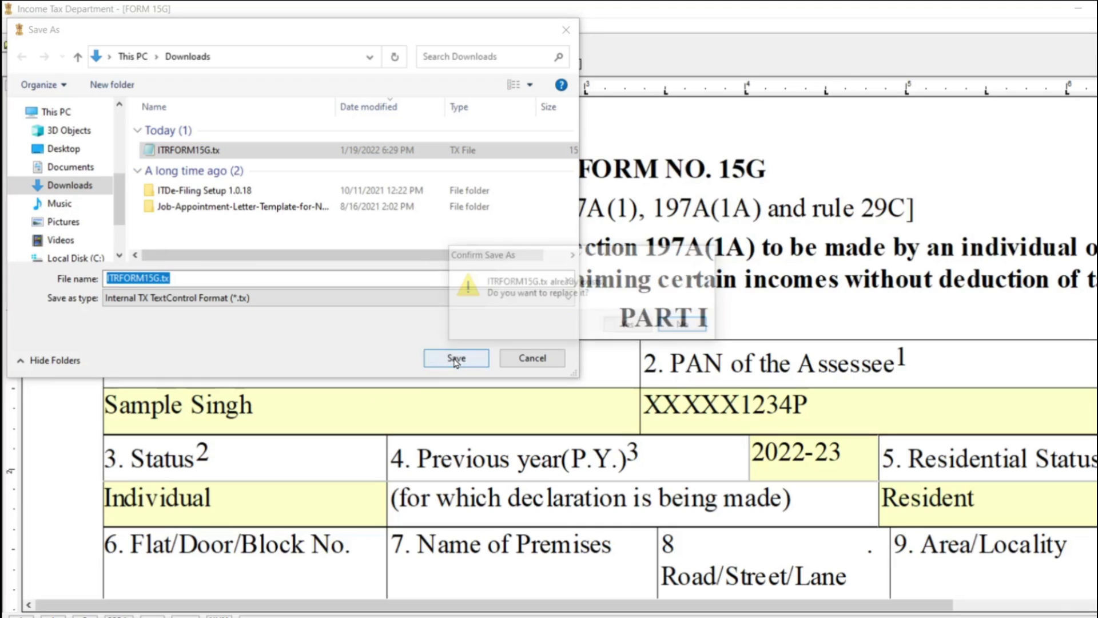
click(629, 325)
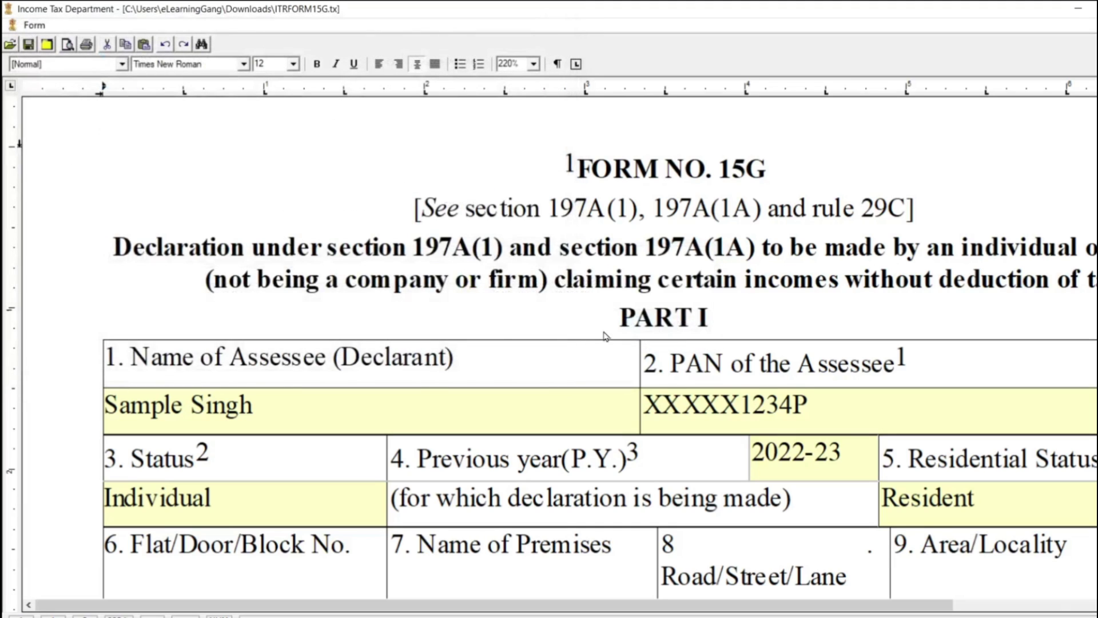